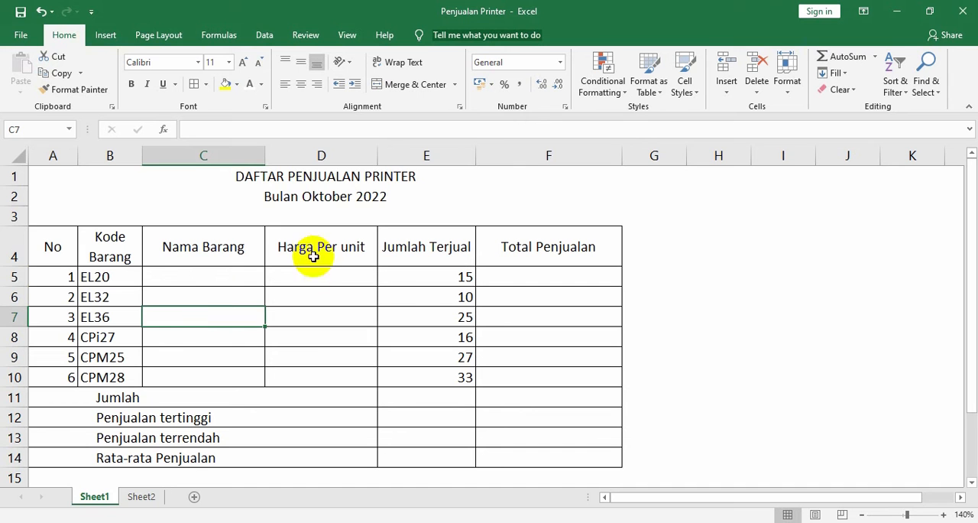
Examine the empty Nama Barang and Harga Per unit columns of the October 2022 sales table on Sheet1
{"action": "left_click", "coordinate": [316, 249]}
{"action": "left_click", "coordinate": [314, 276]}
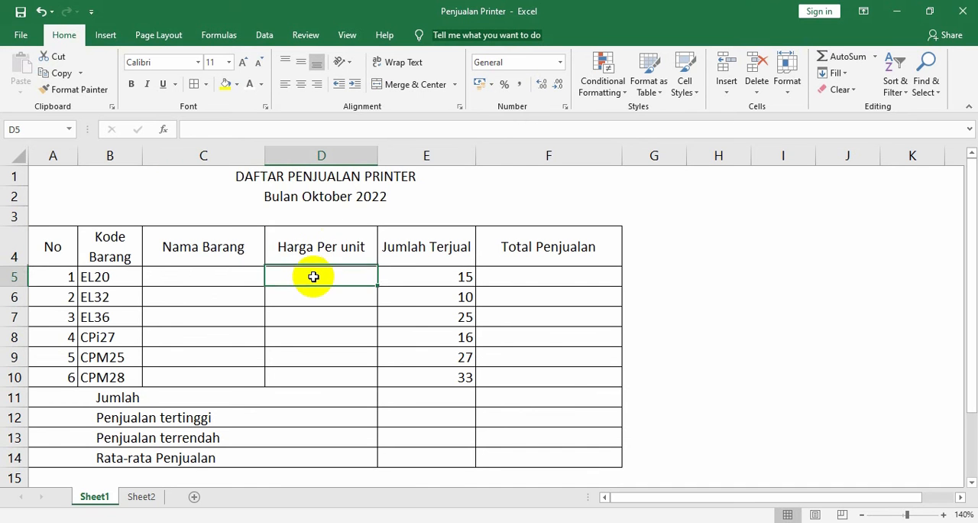
{"action": "left_click", "coordinate": [316, 297]}
{"action": "left_click", "coordinate": [312, 317]}
{"action": "left_click", "coordinate": [307, 337]}
{"action": "left_click", "coordinate": [305, 353]}
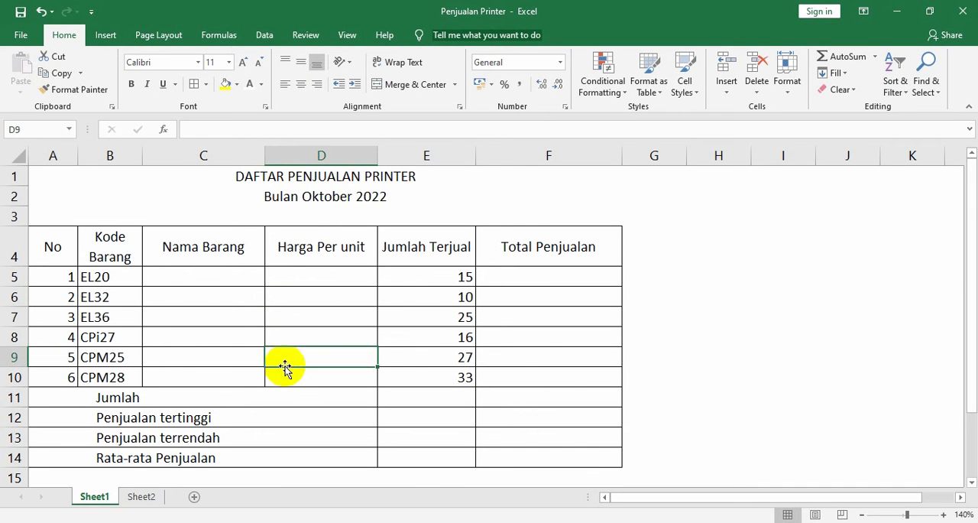
{"action": "left_click", "coordinate": [207, 356]}
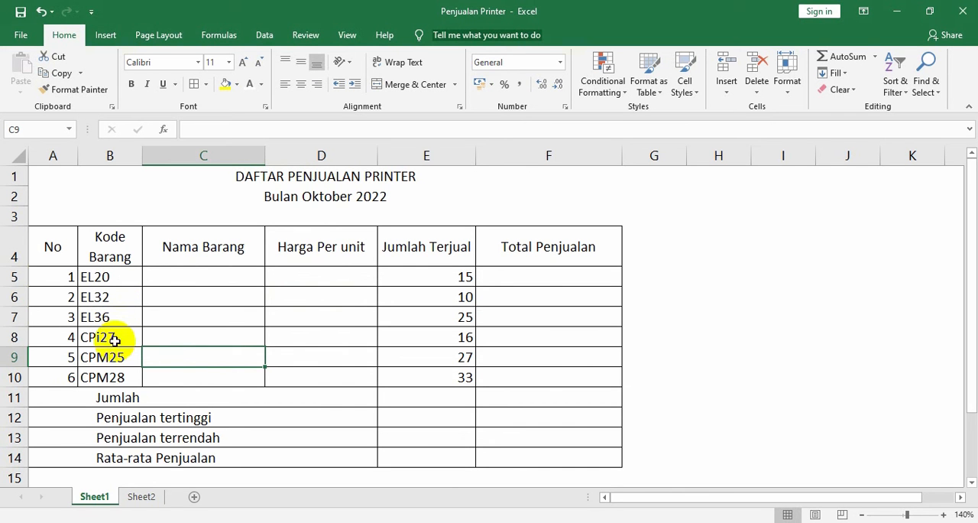
{"action": "left_click_drag", "start_coordinate": [191, 273], "coordinate": [186, 373]}
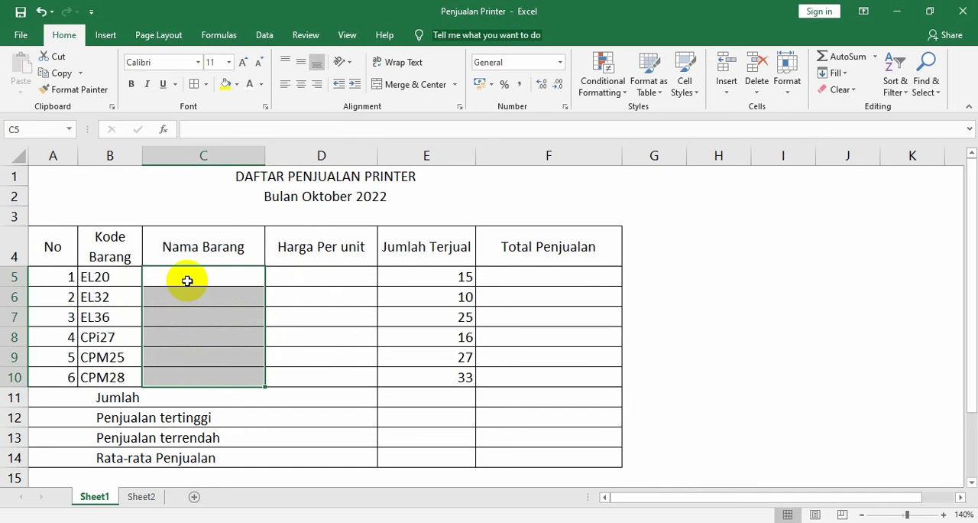
{"action": "left_click", "coordinate": [187, 279]}
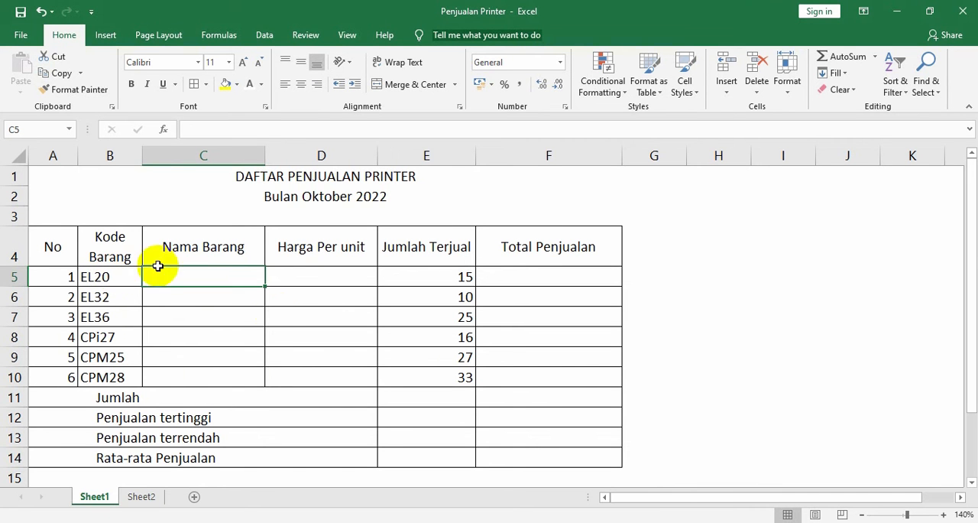
Examine the Daftar Barang reference table on Sheet2, including its Kode, Nama Barang and Harga Per unit columns
{"action": "left_click", "coordinate": [147, 500]}
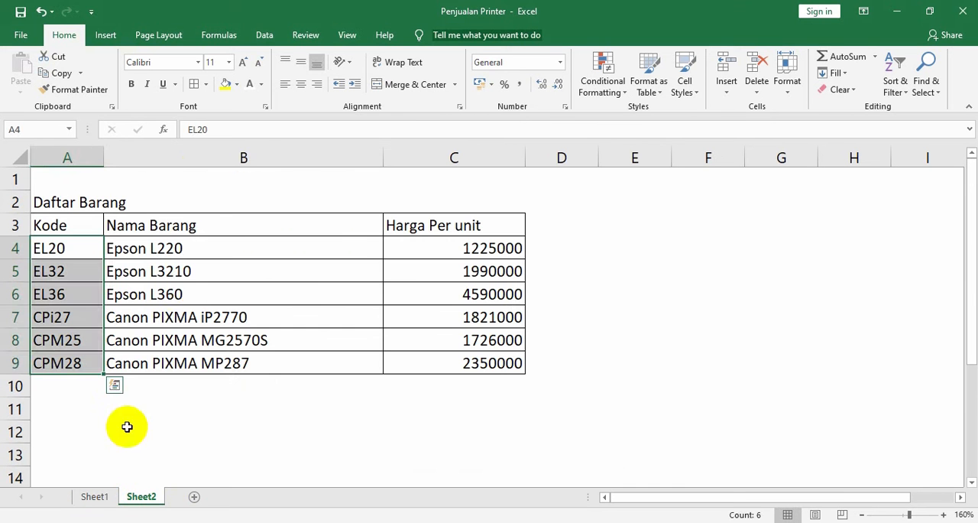
{"action": "left_click", "coordinate": [190, 272]}
{"action": "left_click", "coordinate": [606, 295]}
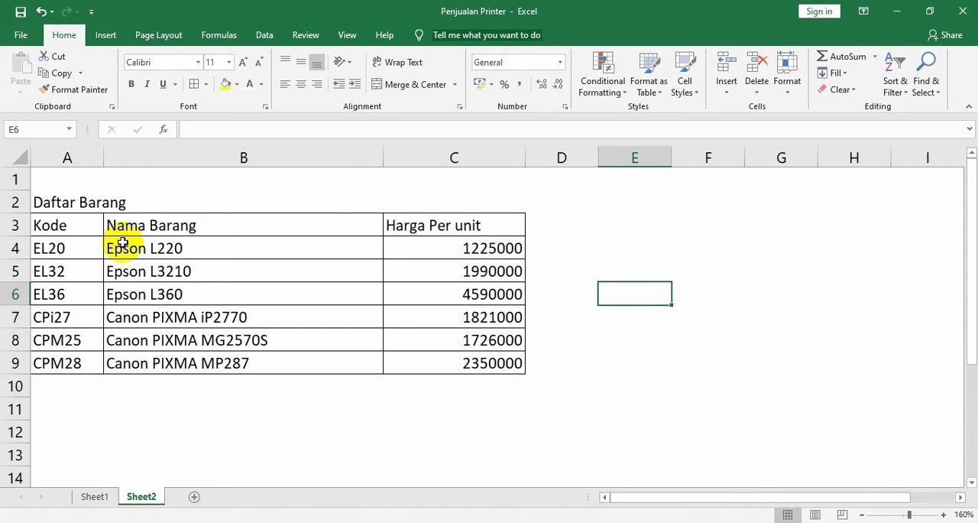
{"action": "left_click", "coordinate": [59, 229]}
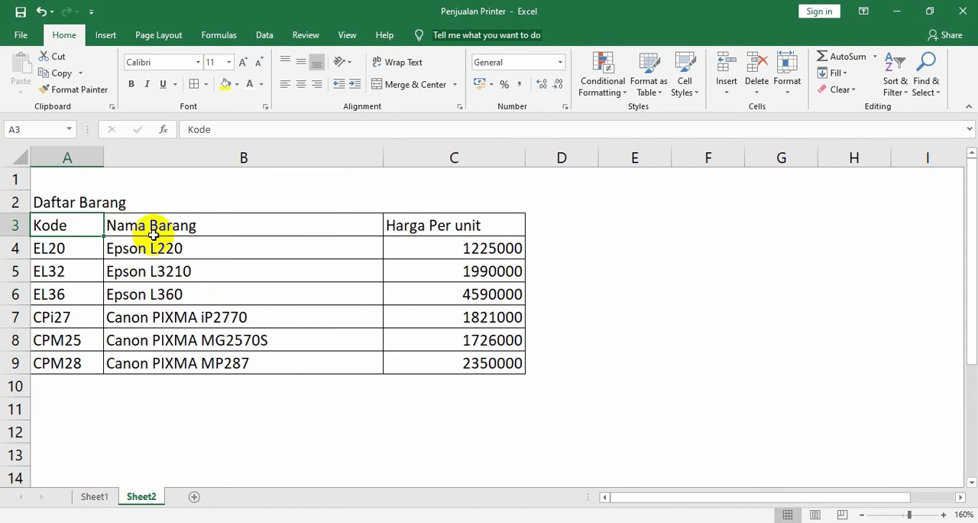
{"action": "left_click", "coordinate": [154, 232]}
{"action": "left_click", "coordinate": [405, 228]}
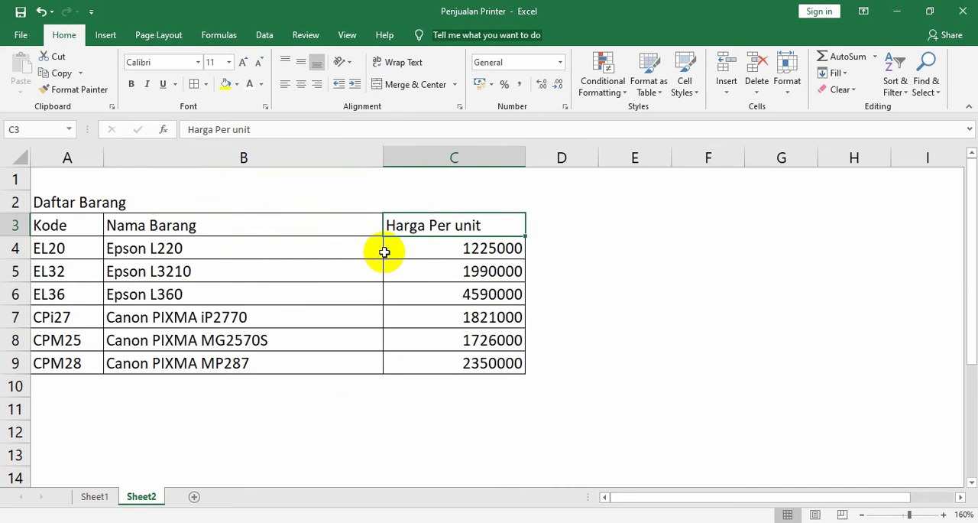
Return to Sheet1 and compare the item code in B5 with the empty Nama Barang and Harga Per unit cells
{"action": "left_click", "coordinate": [98, 499]}
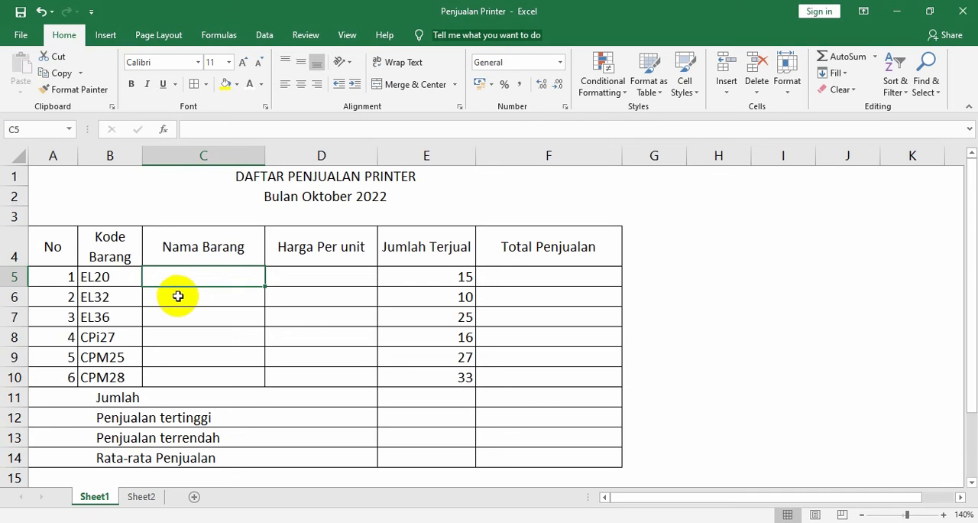
{"action": "left_click", "coordinate": [183, 354]}
{"action": "left_click", "coordinate": [180, 372]}
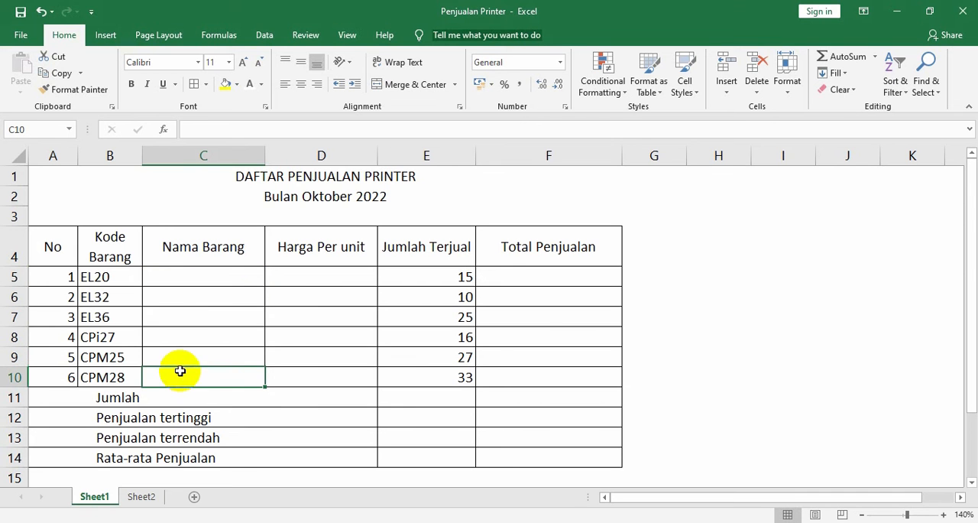
{"action": "left_click", "coordinate": [301, 277]}
{"action": "left_click", "coordinate": [299, 301]}
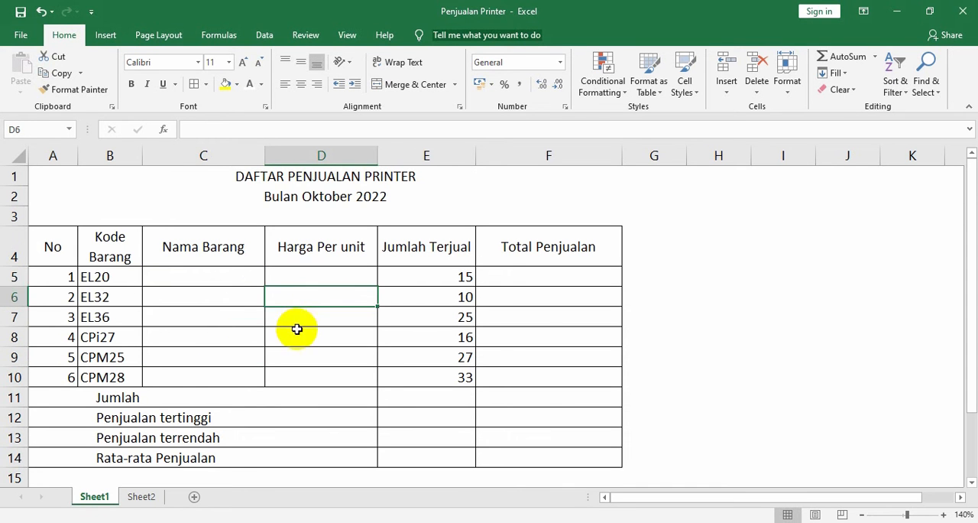
{"action": "left_click", "coordinate": [295, 319]}
{"action": "left_click", "coordinate": [292, 342]}
{"action": "left_click", "coordinate": [290, 362]}
{"action": "left_click", "coordinate": [301, 374]}
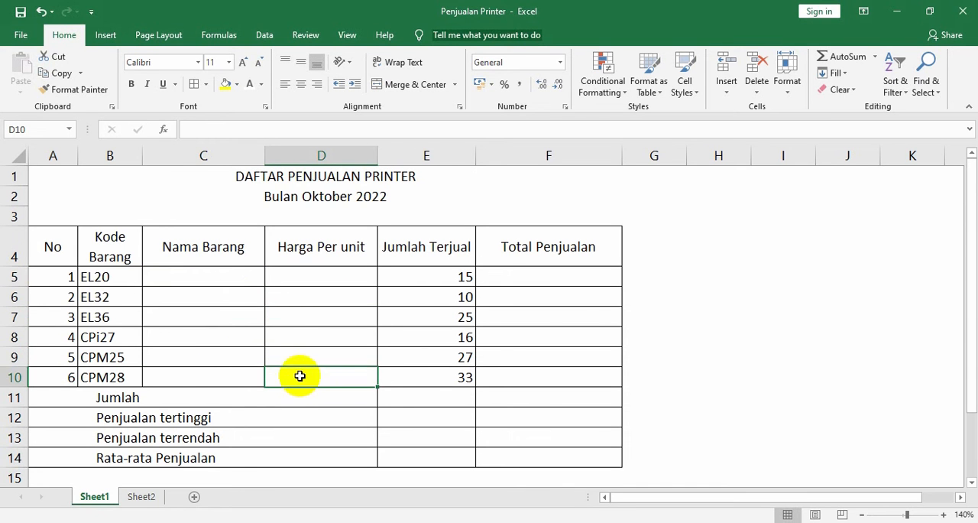
{"action": "left_click", "coordinate": [578, 331]}
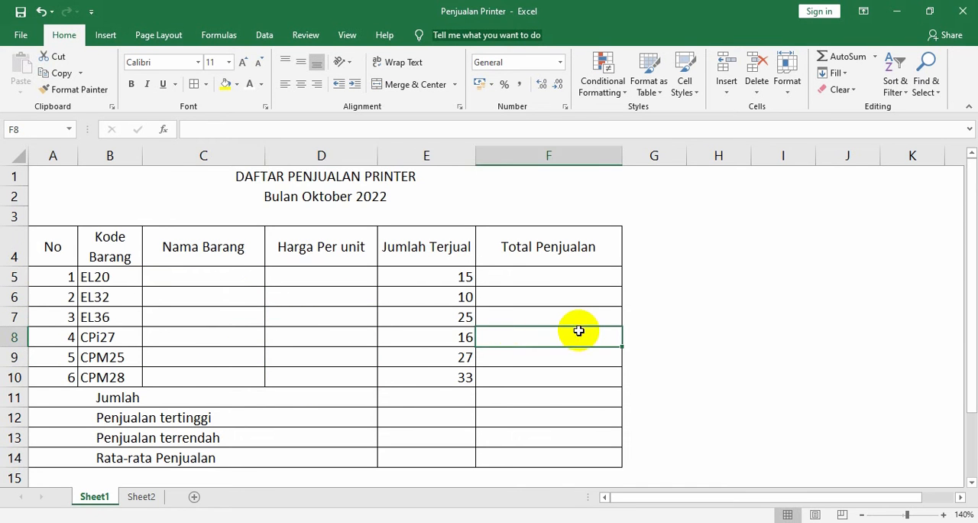
{"action": "left_click", "coordinate": [95, 276]}
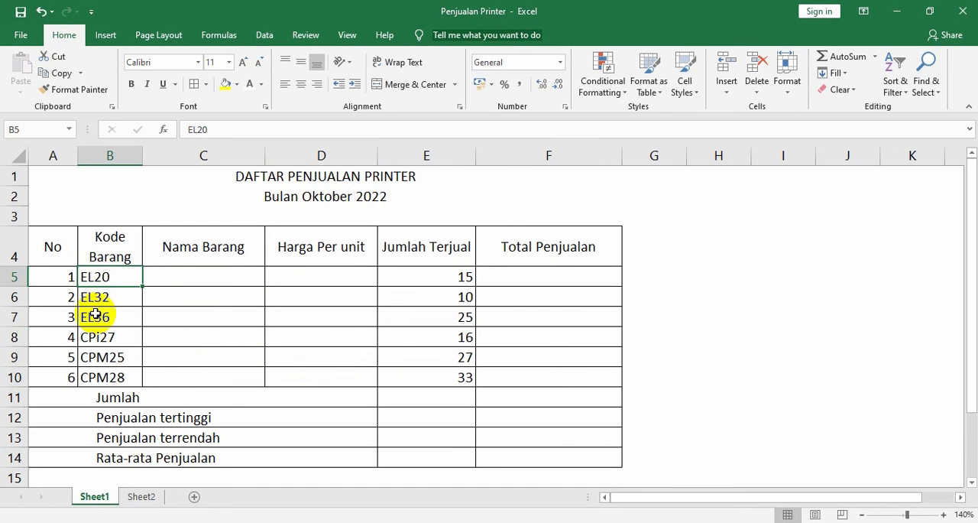
{"action": "left_click", "coordinate": [193, 281]}
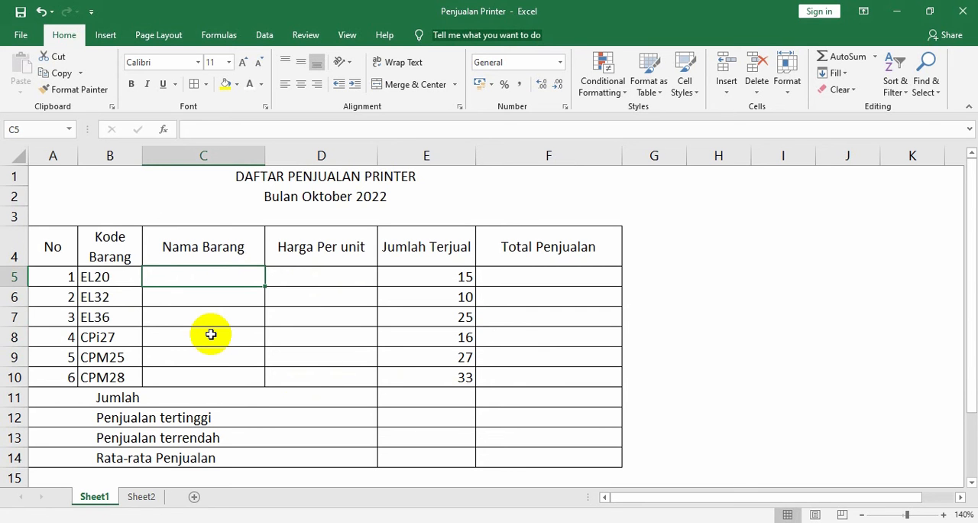
{"action": "left_click", "coordinate": [206, 292]}
{"action": "left_click", "coordinate": [206, 276]}
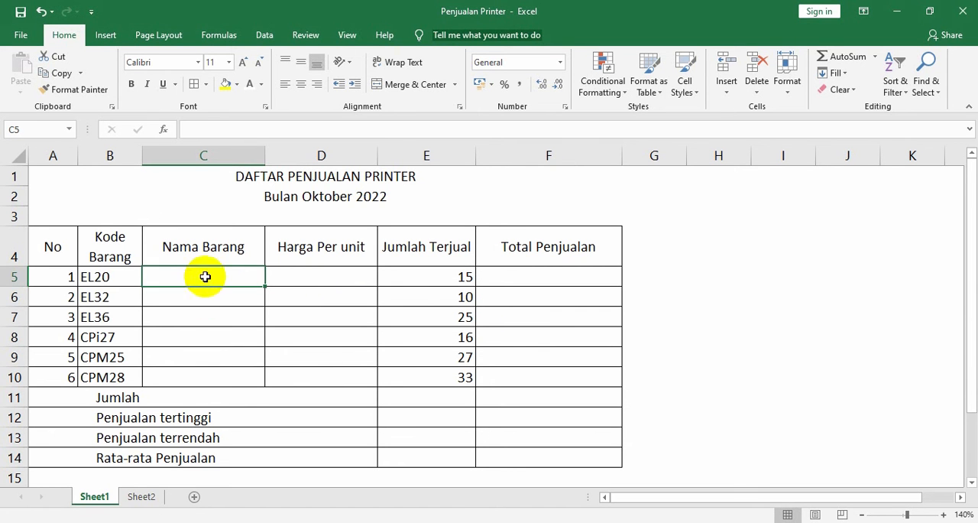
{"action": "left_click", "coordinate": [100, 278]}
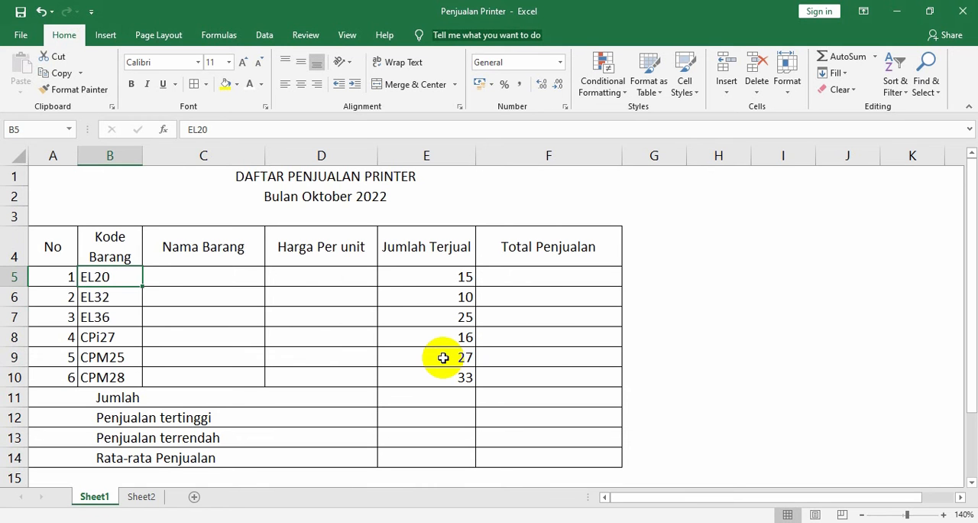
Begin a VLOOKUP formula in C5 under Nama Barang, using the item code in B5 as the lookup value
{"action": "left_click", "coordinate": [227, 273]}
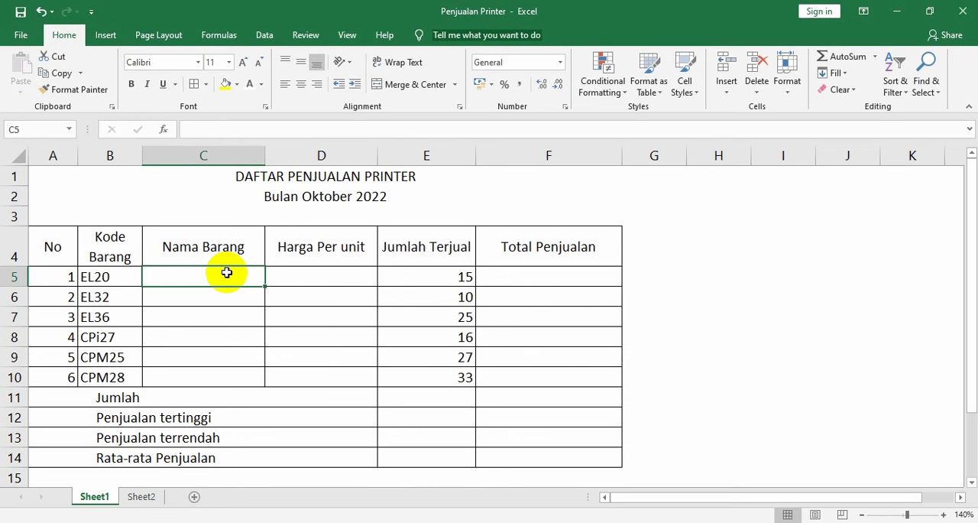
{"action": "type", "text": "="}
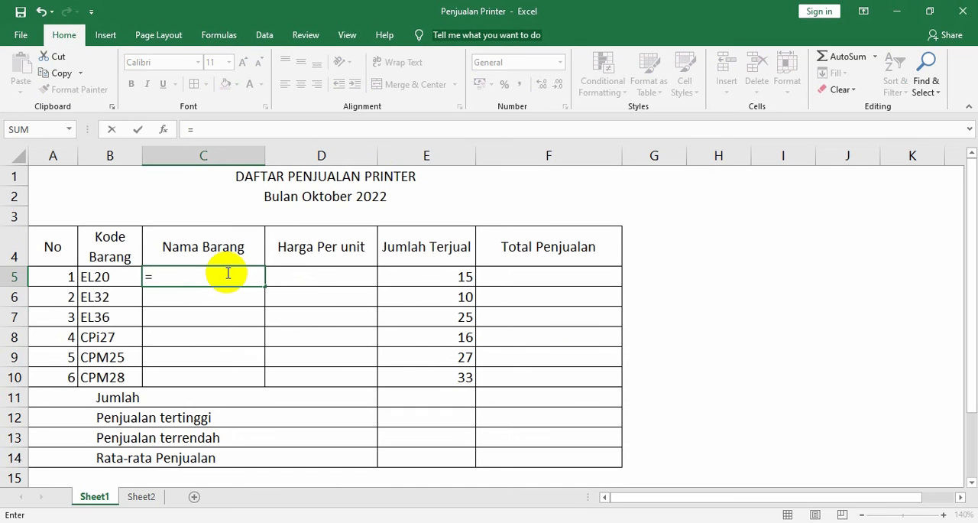
{"action": "type", "text": "VLOO"}
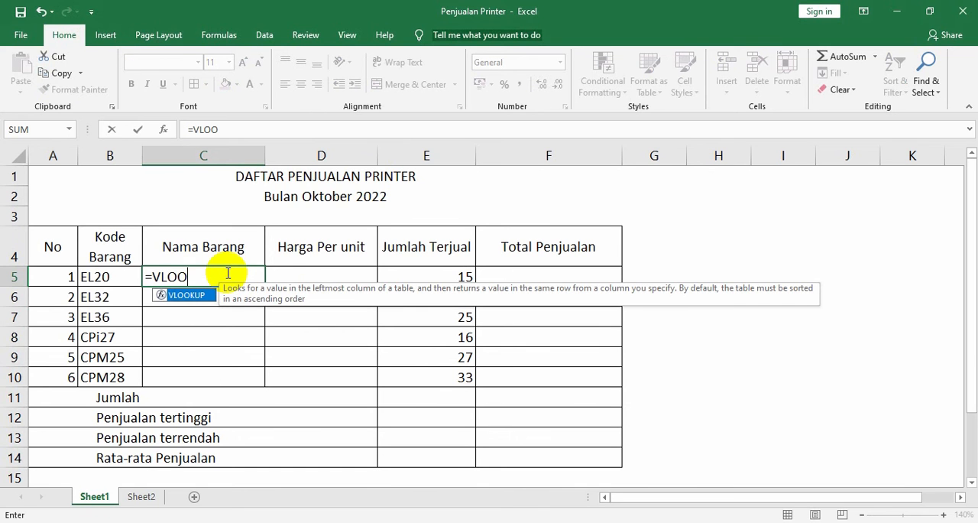
{"action": "type", "text": "KUP"}
{"action": "type", "text": "("}
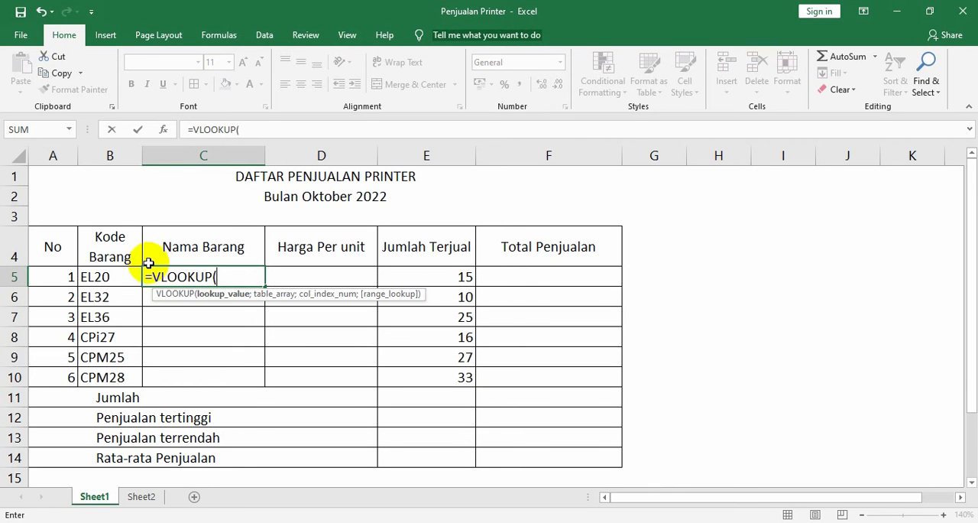
{"action": "left_click", "coordinate": [113, 277]}
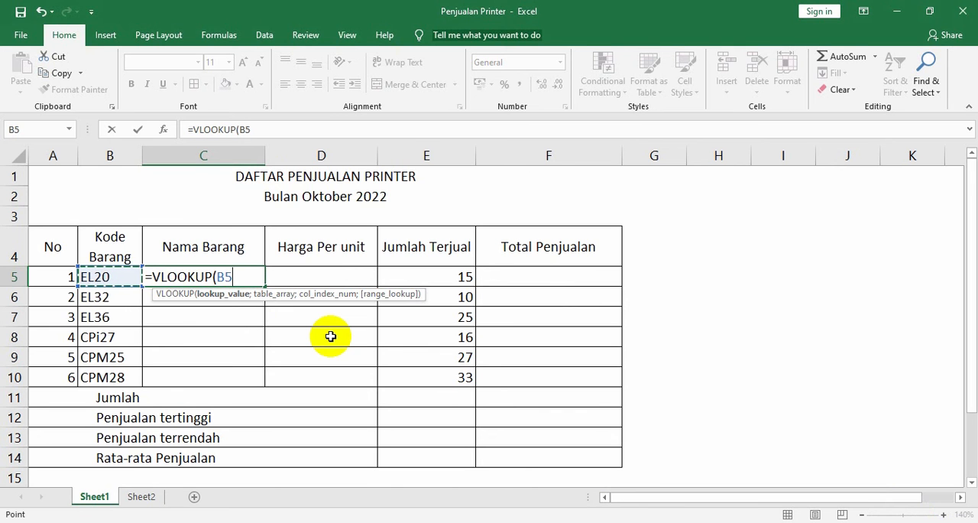
{"action": "type", "text": ";"}
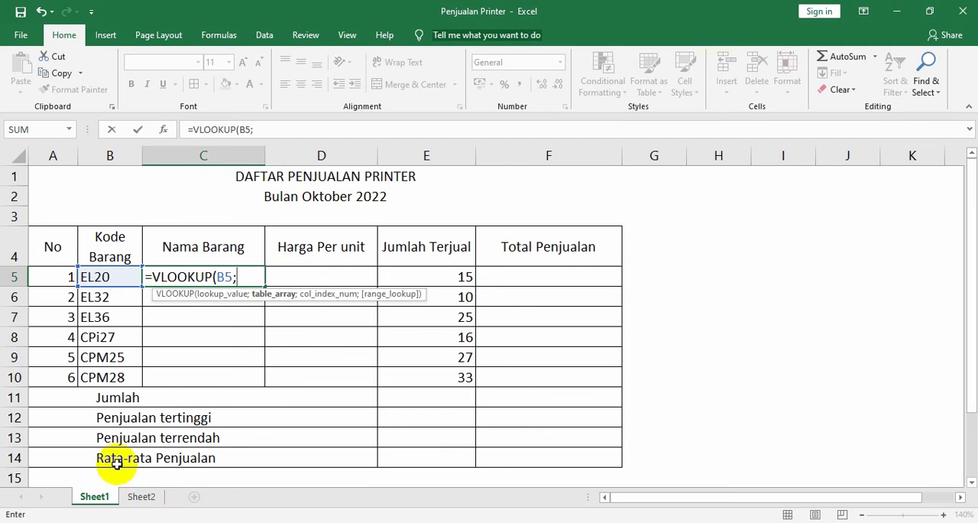
Set the formula's table array to the absolute range Sheet2!$A$3:$C$9 and add the separator for the column index argument
{"action": "left_click", "coordinate": [139, 497]}
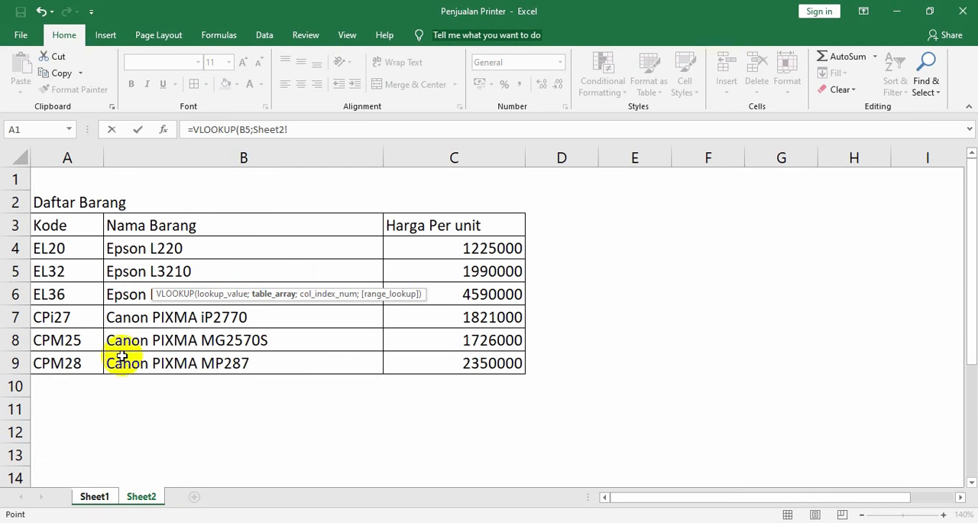
{"action": "left_click", "coordinate": [50, 224]}
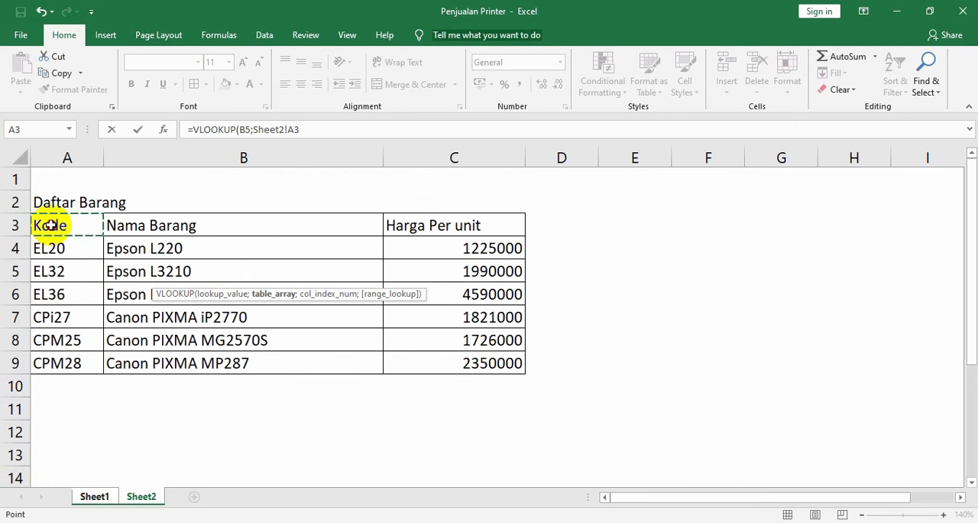
{"action": "left_click_drag", "start_coordinate": [49, 225], "coordinate": [454, 314]}
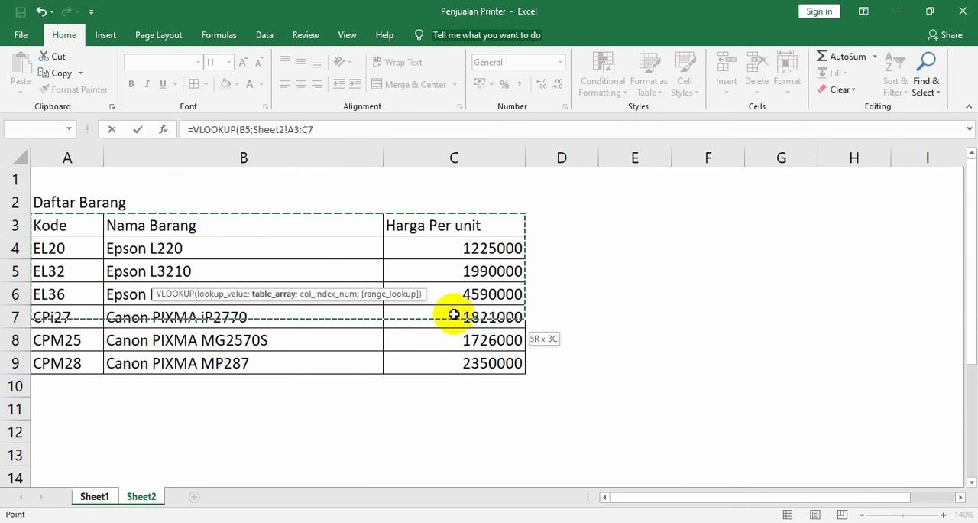
{"action": "left_click_drag", "start_coordinate": [459, 361], "coordinate": [459, 361]}
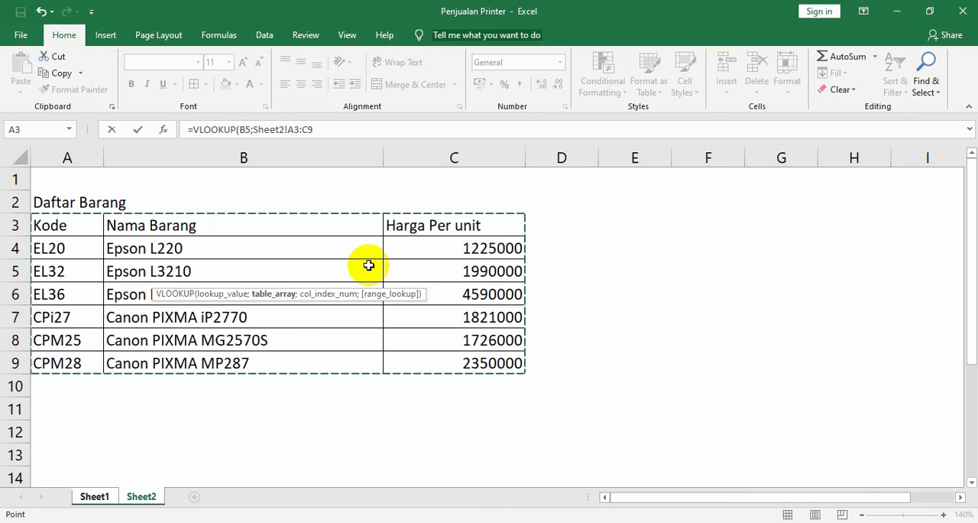
{"action": "key", "text": "F4"}
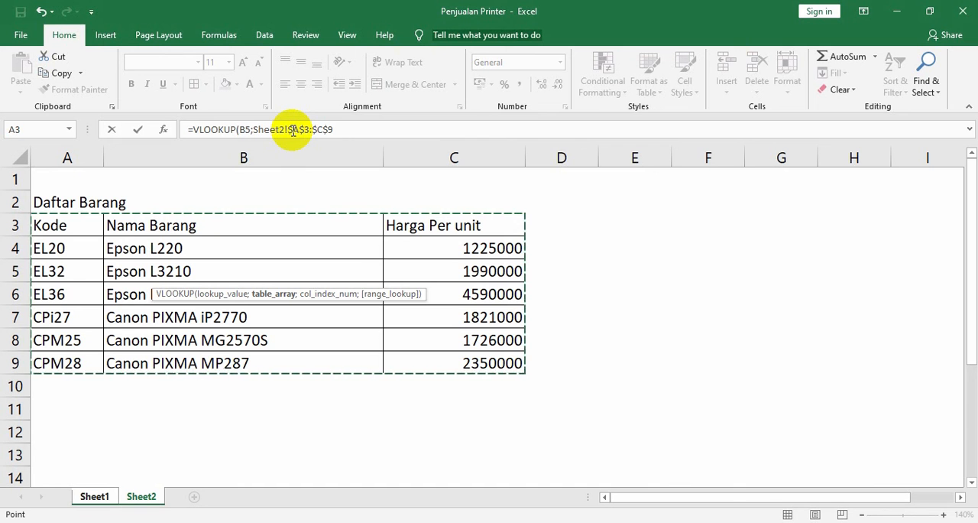
{"action": "left_click", "coordinate": [343, 130]}
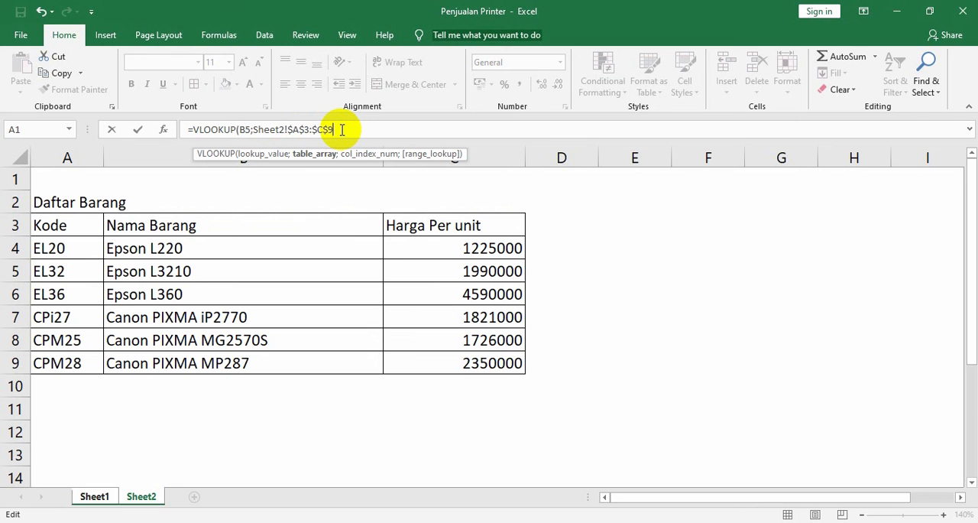
{"action": "type", "text": ";L"}
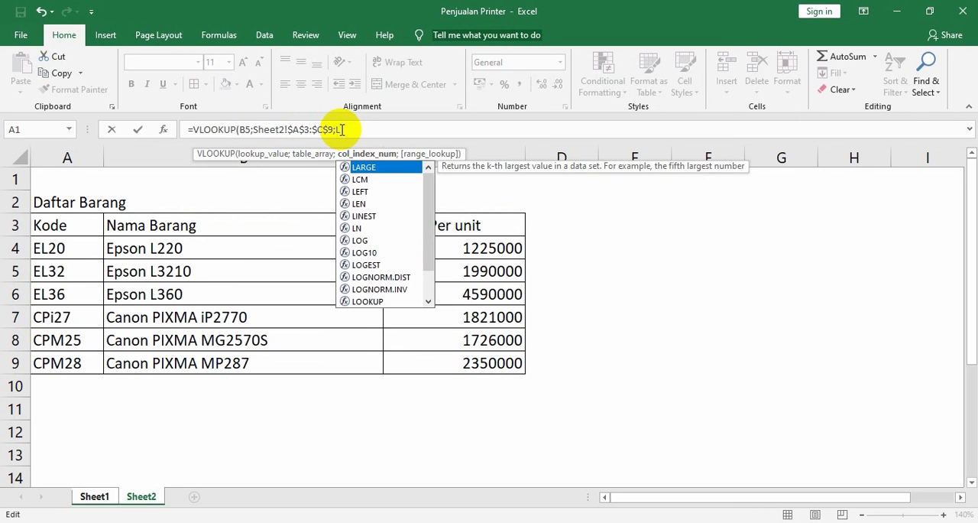
{"action": "key", "text": "BackSpace"}
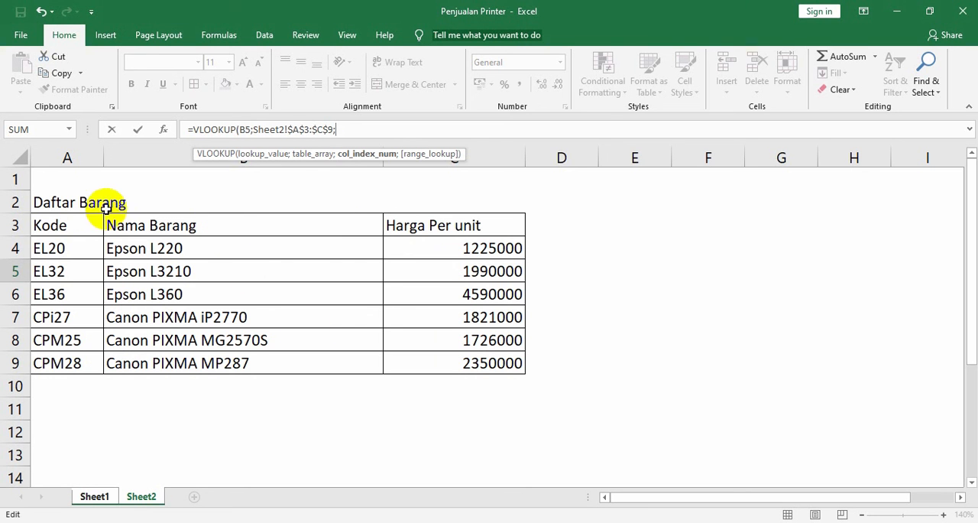
{"action": "left_click", "coordinate": [76, 221]}
{"action": "left_click", "coordinate": [119, 223]}
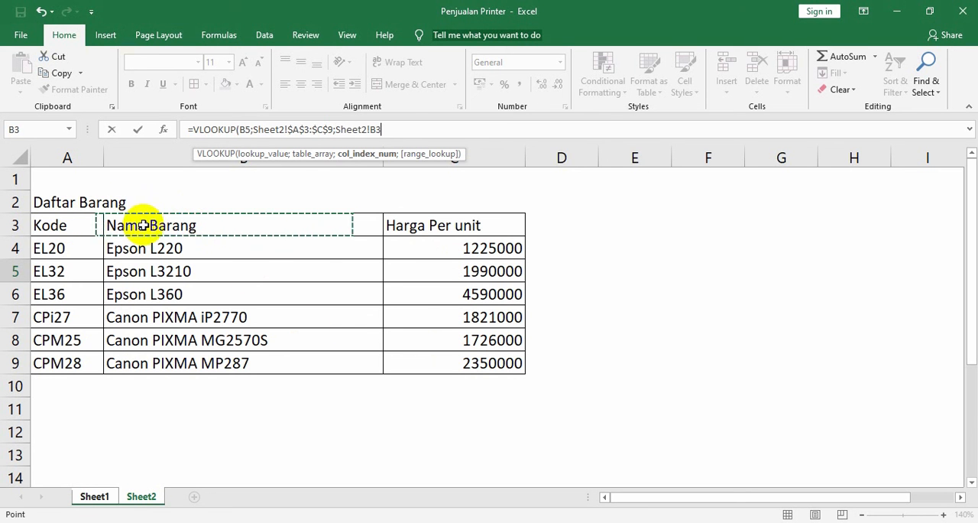
{"action": "left_click", "coordinate": [391, 223]}
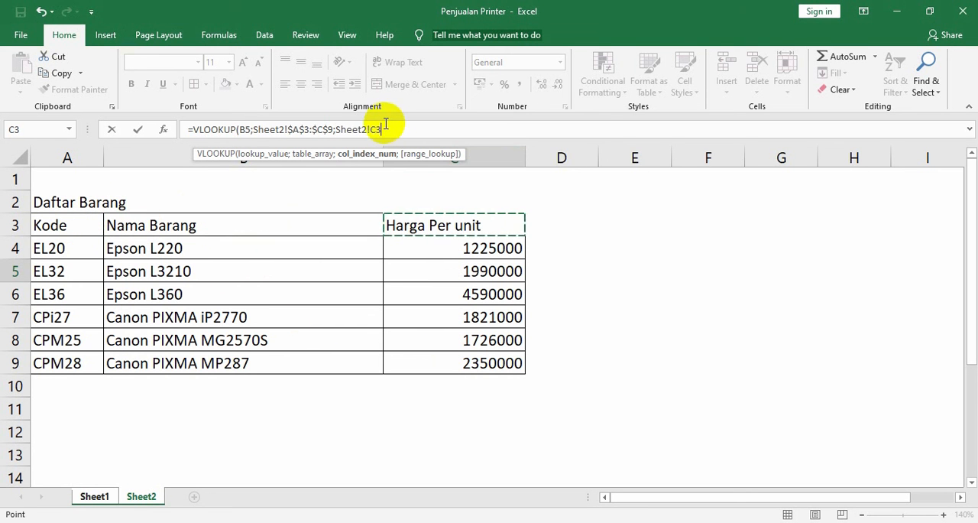
{"action": "key", "text": "BackSpace"}
{"action": "key", "text": "BackSpace"}
{"action": "key", "text": "BackSpace"}
{"action": "key", "text": "BackSpace"}
{"action": "key", "text": "BackSpace"}
{"action": "key", "text": "BackSpace"}
{"action": "key", "text": "BackSpace"}
{"action": "key", "text": "BackSpace"}
{"action": "key", "text": "BackSpace"}
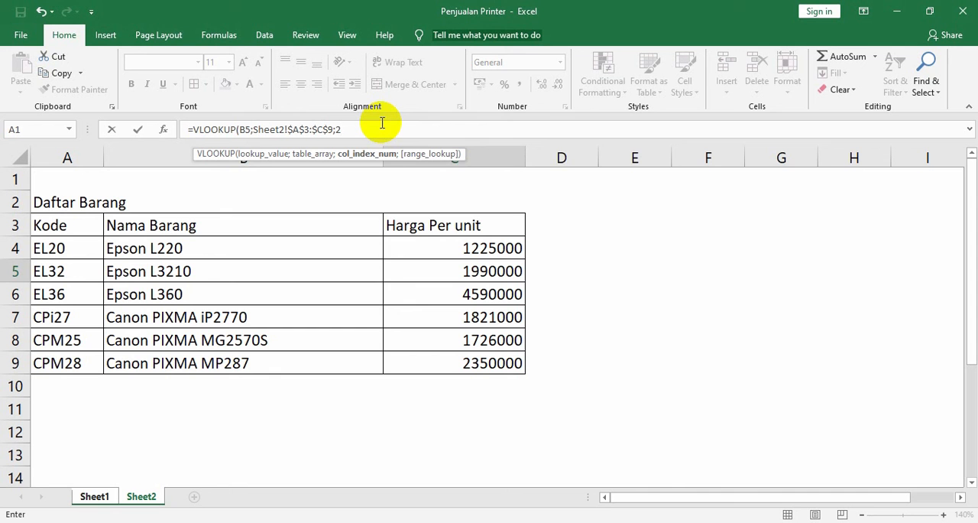
Complete the VLOOKUP formula for C5 with column index 2 and range lookup 0 for an exact match
{"action": "type", "text": ";"}
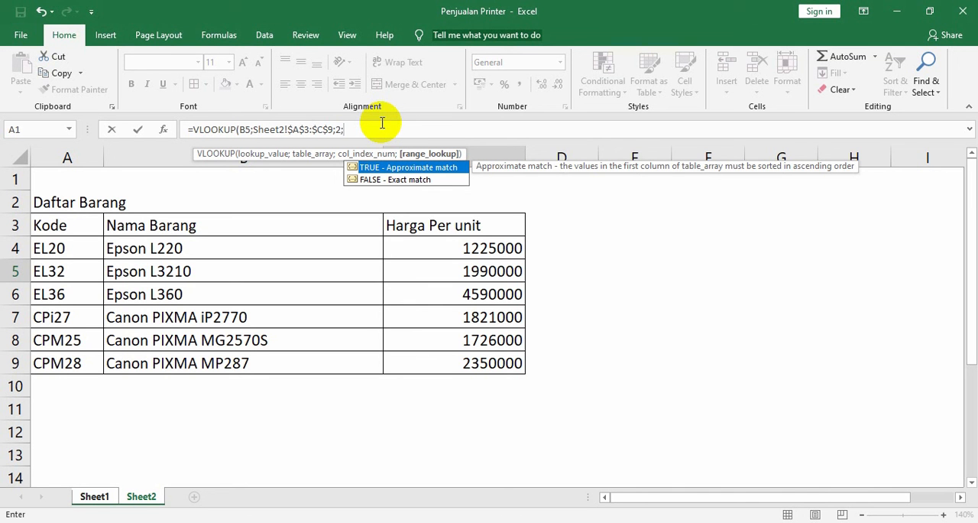
{"action": "type", "text": "0"}
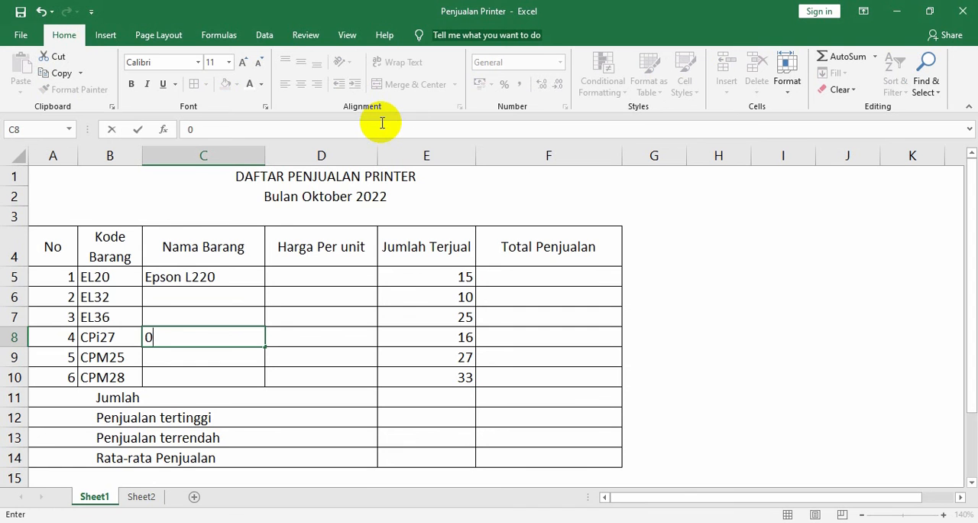
{"action": "key", "text": "Escape"}
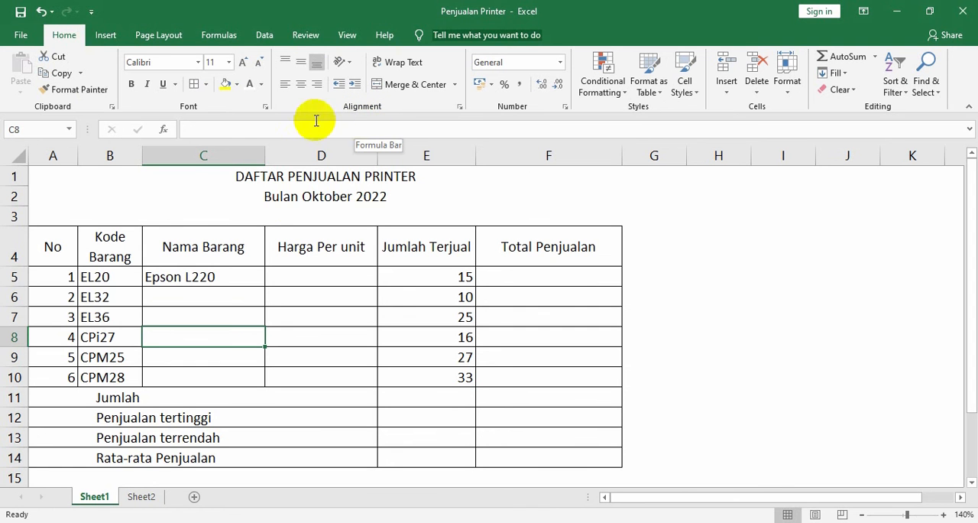
Review the completed VLOOKUP formula in C5 and compare it with the empty Harga Per unit cell beside it
{"action": "left_click", "coordinate": [201, 277]}
{"action": "left_click", "coordinate": [360, 130]}
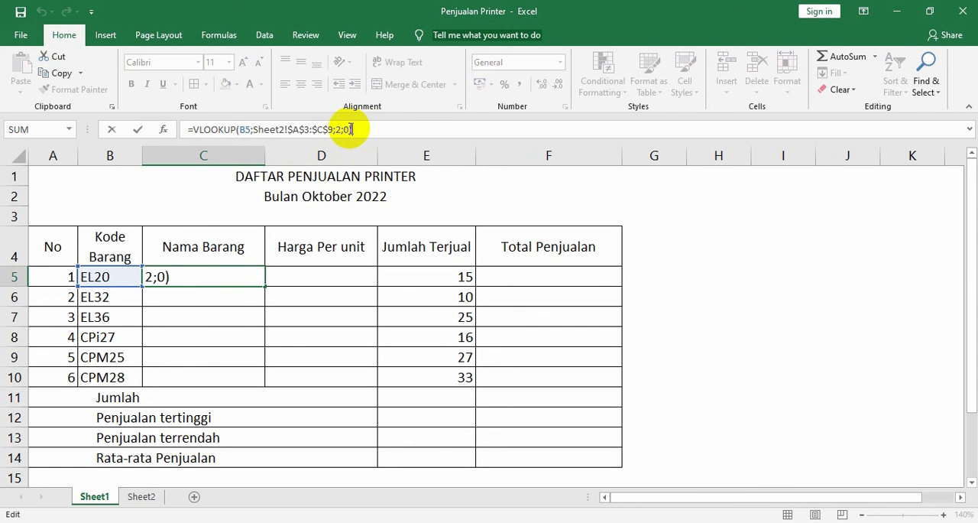
{"action": "key", "text": "Return"}
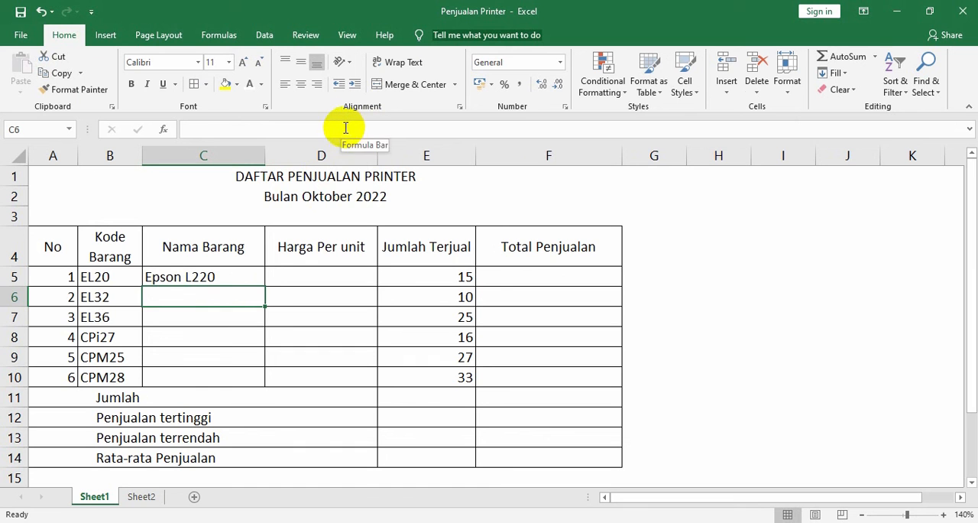
{"action": "left_click", "coordinate": [215, 275]}
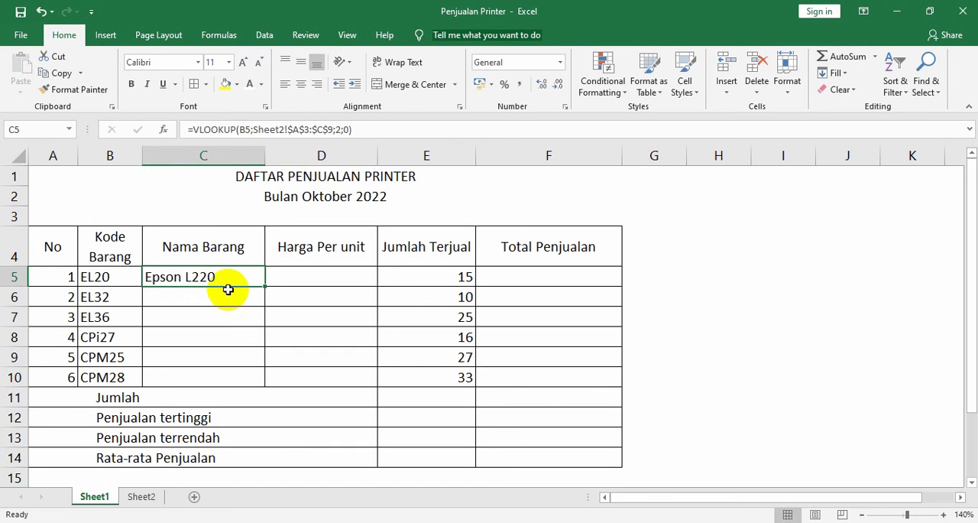
{"action": "left_click", "coordinate": [299, 268]}
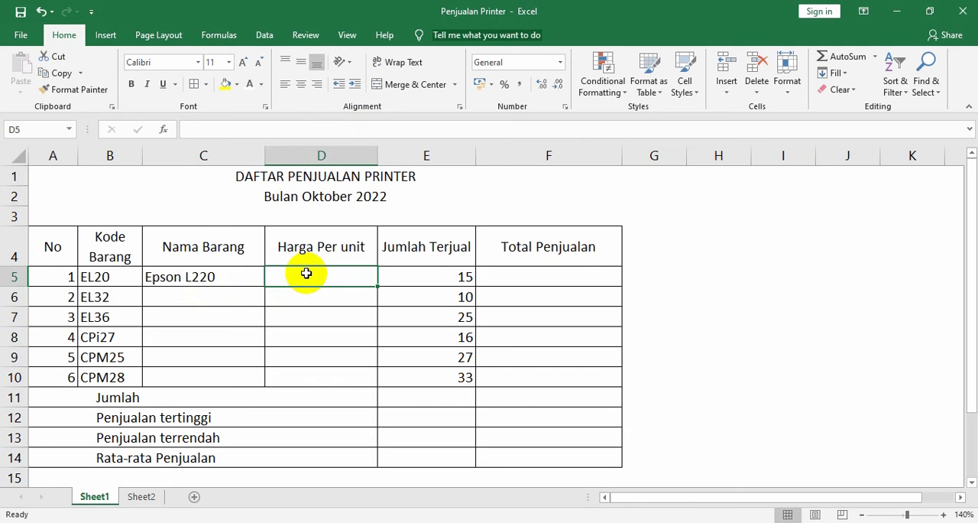
{"action": "left_click", "coordinate": [241, 281]}
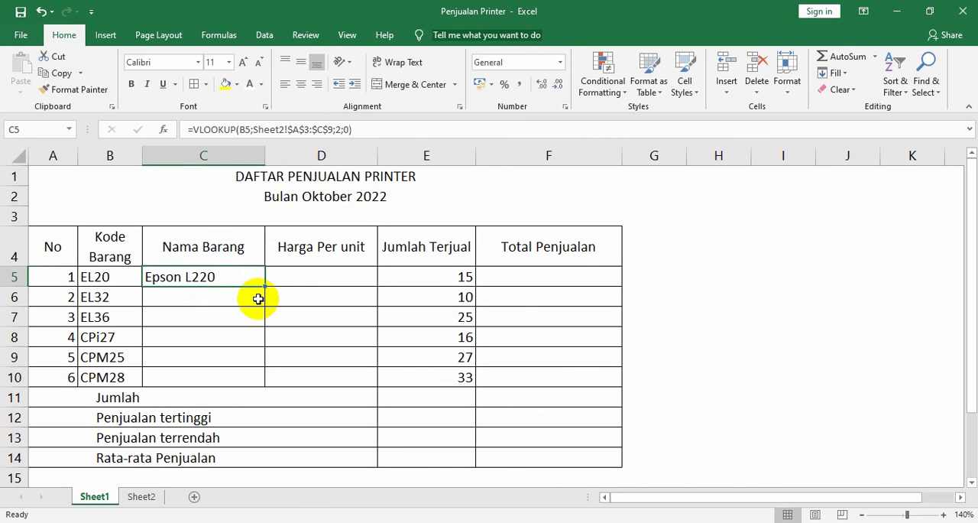
Begin a VLOOKUP formula in D5 under Harga Per unit, using the item code in B5 as the lookup value
{"action": "left_click", "coordinate": [321, 281]}
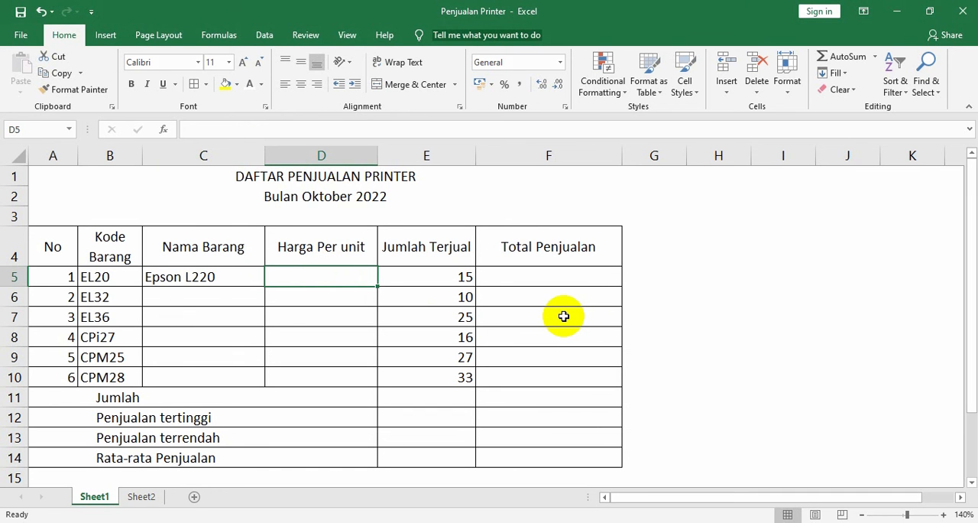
{"action": "type", "text": "="}
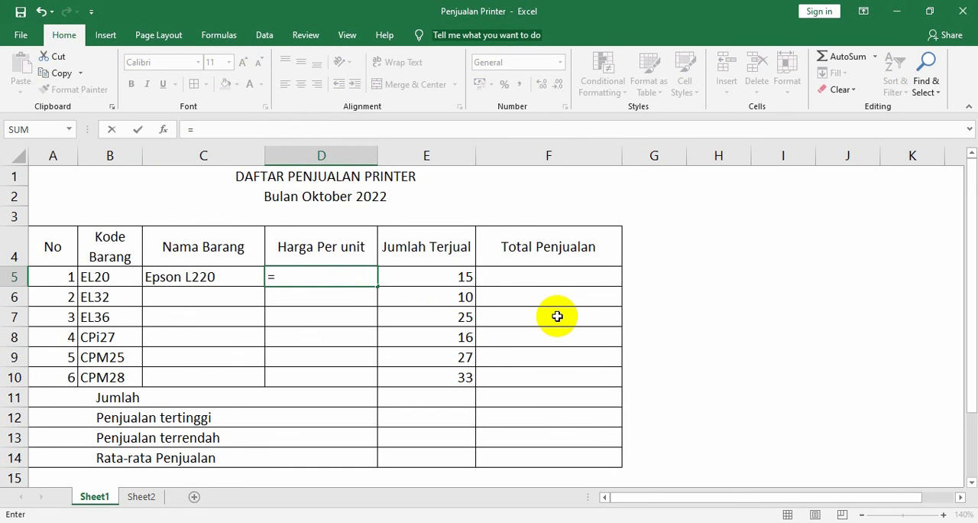
{"action": "type", "text": "V"}
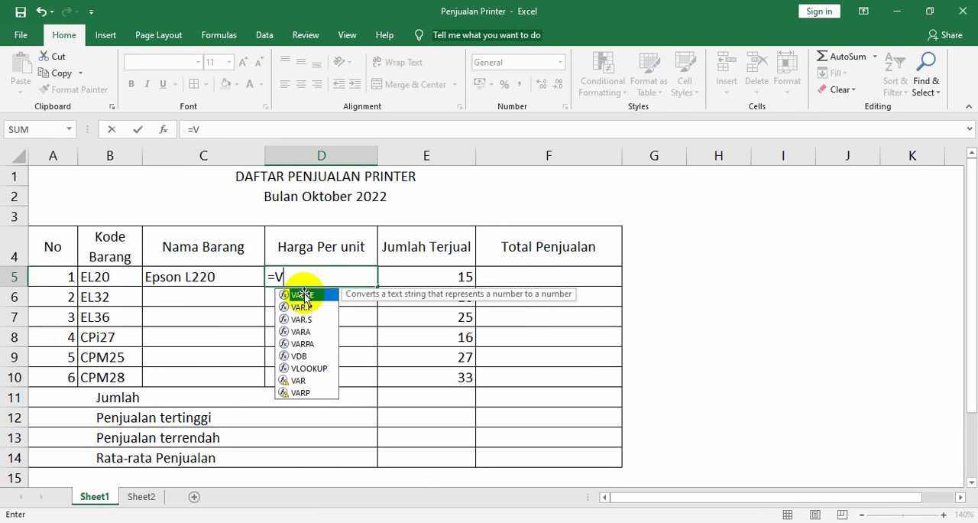
{"action": "left_click", "coordinate": [321, 370]}
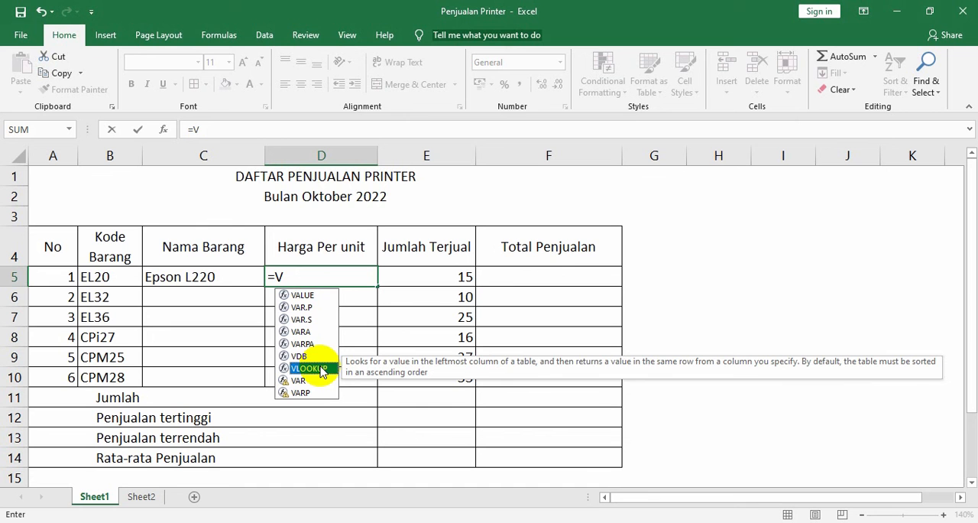
{"action": "double_click", "coordinate": [321, 370]}
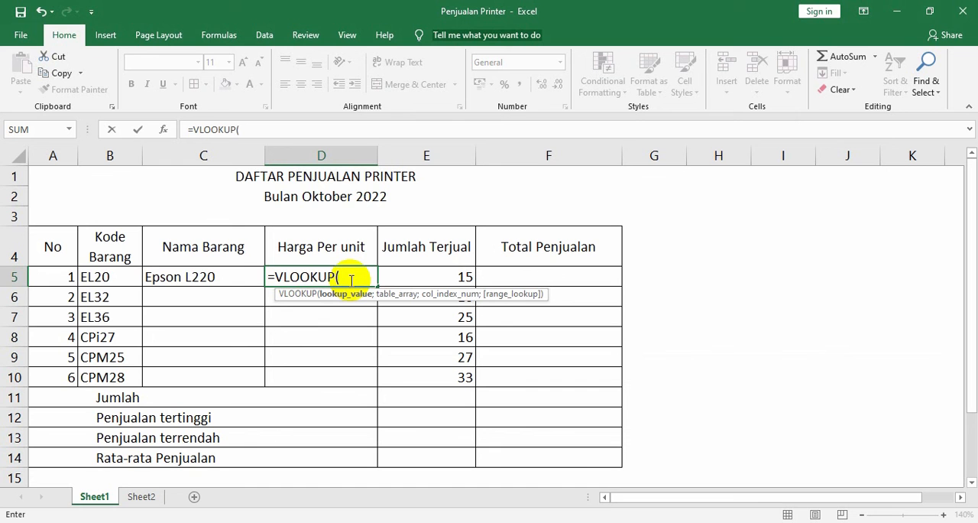
{"action": "left_click", "coordinate": [113, 280]}
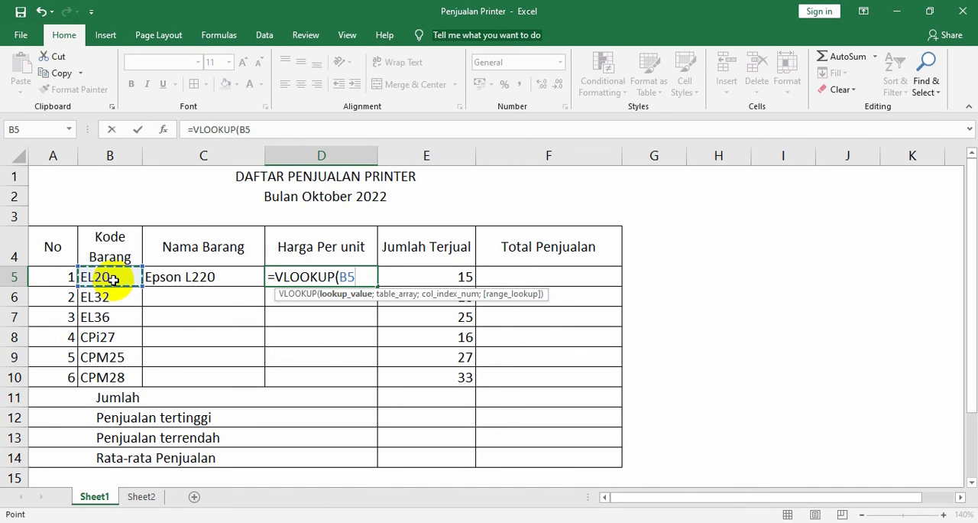
{"action": "type", "text": ";"}
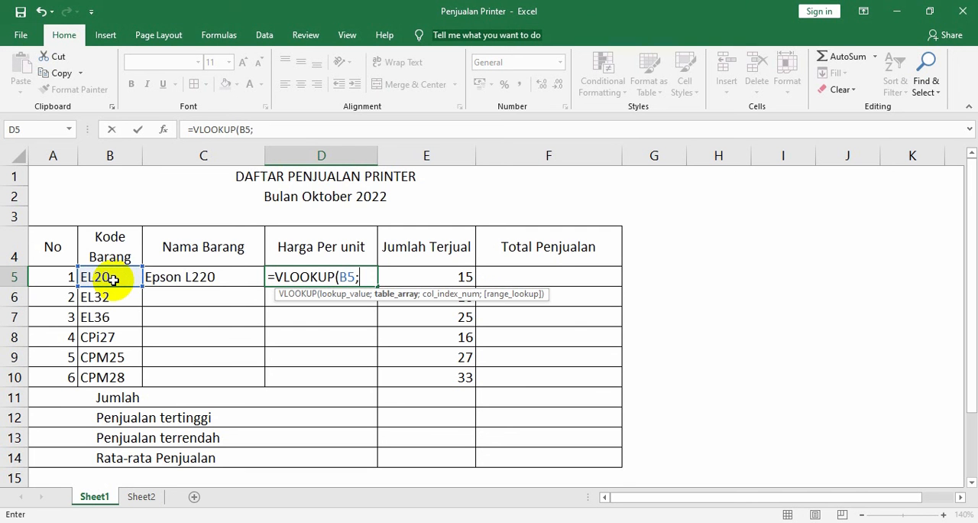
Set the price formula's table array to the absolute range Sheet2!$A$3:$C$9, followed by the argument separator
{"action": "left_click", "coordinate": [150, 498]}
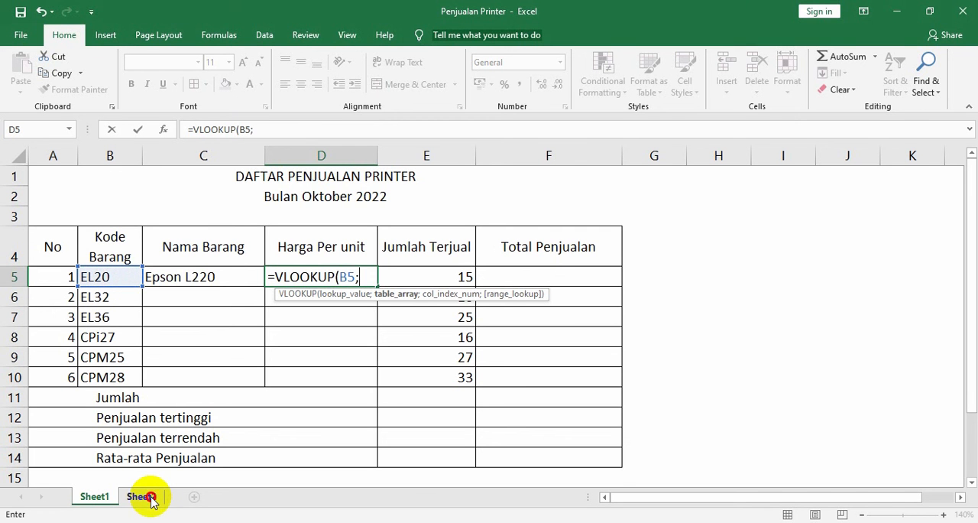
{"action": "left_click_drag", "start_coordinate": [77, 216], "coordinate": [469, 364]}
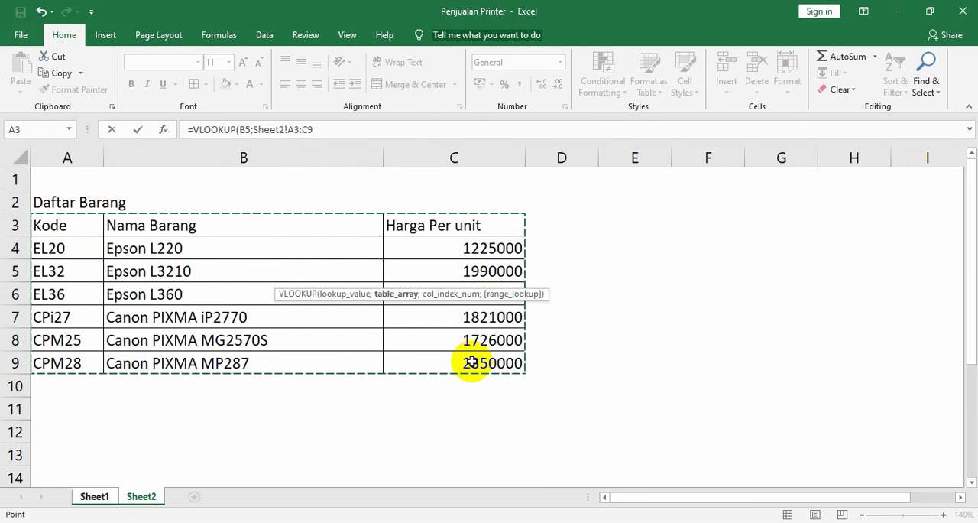
{"action": "key", "text": "F4"}
{"action": "type", "text": ";"}
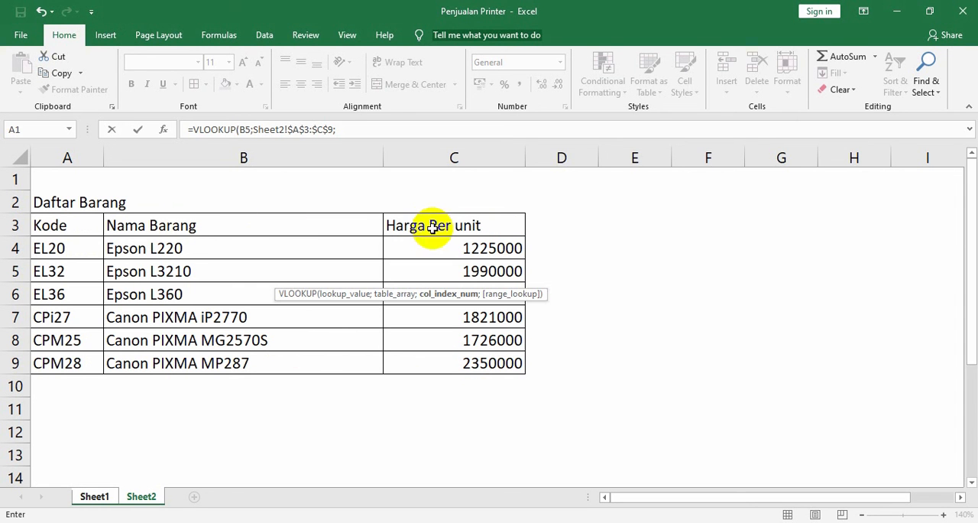
Complete the Harga Per unit formula for D5 with column index 3 and range lookup 0 for an exact match
{"action": "left_click", "coordinate": [346, 130]}
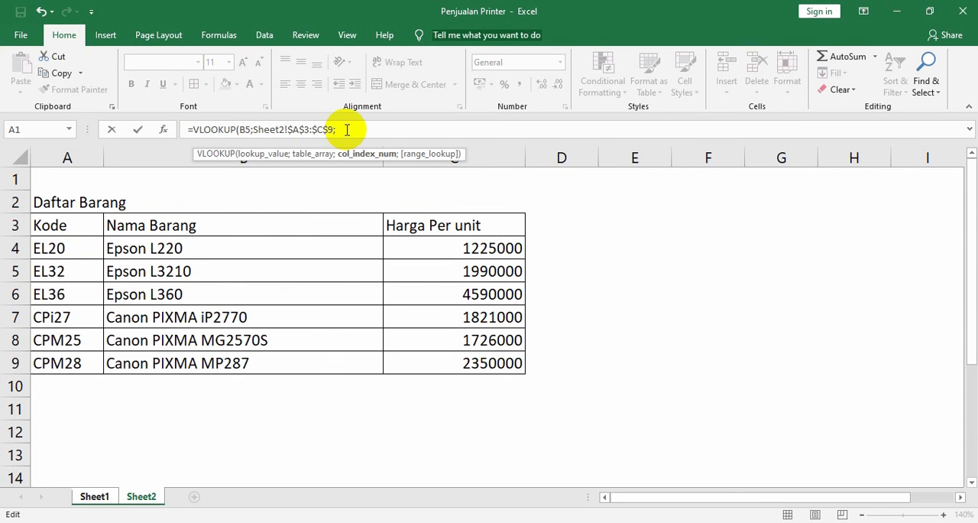
{"action": "type", "text": "3;"}
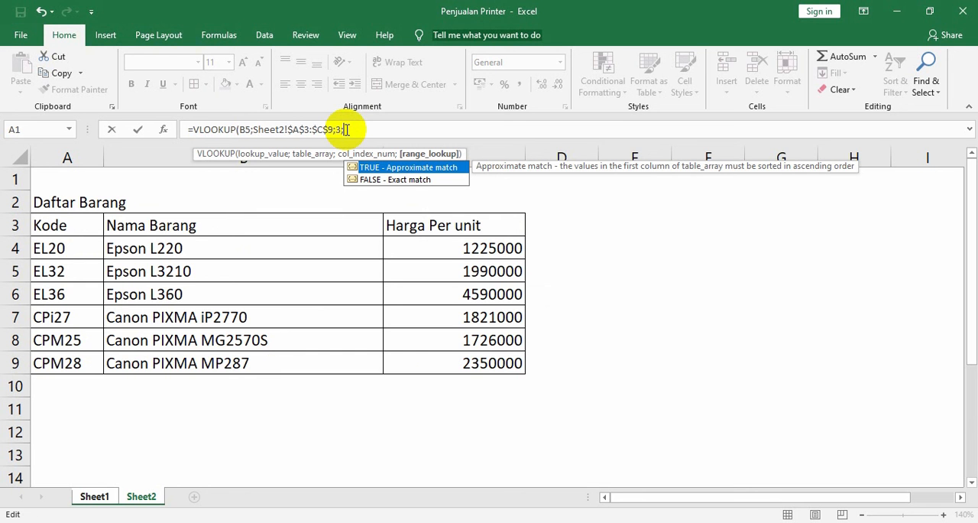
{"action": "type", "text": "0)"}
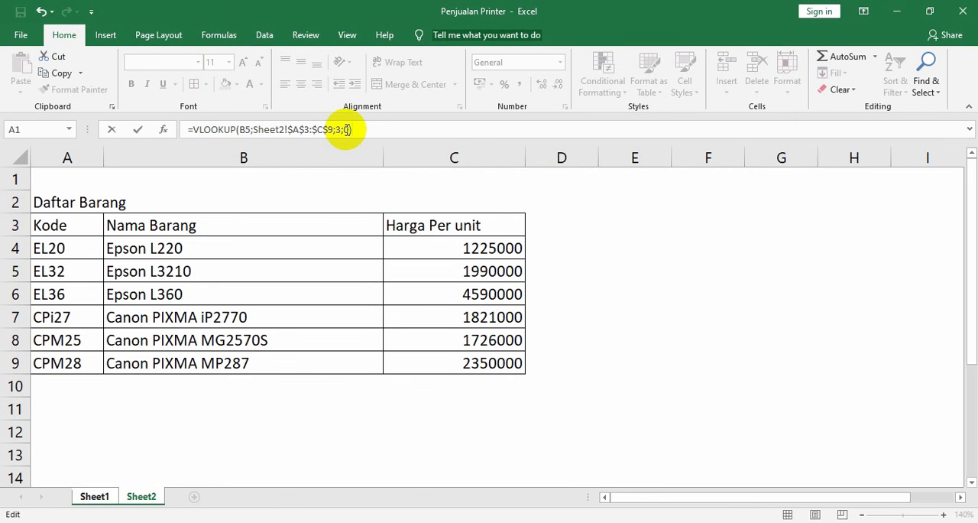
{"action": "key", "text": "Return"}
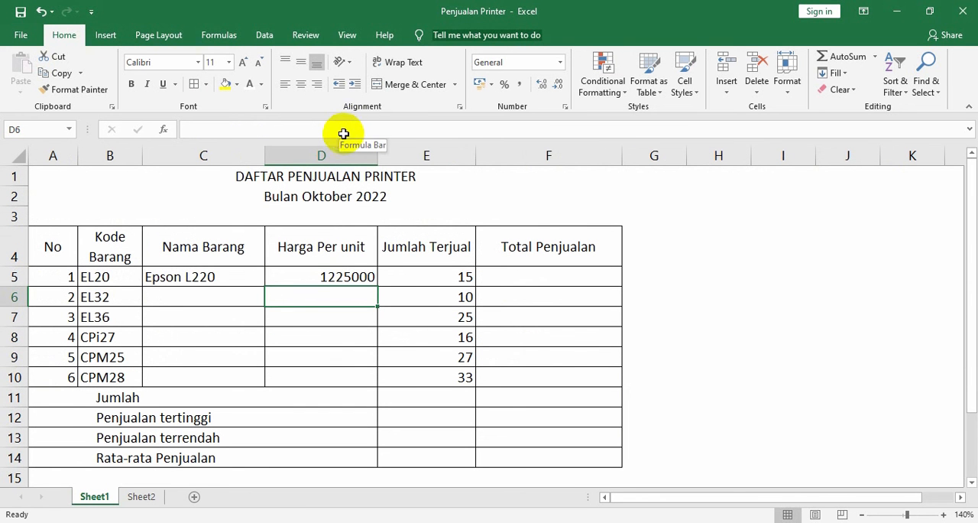